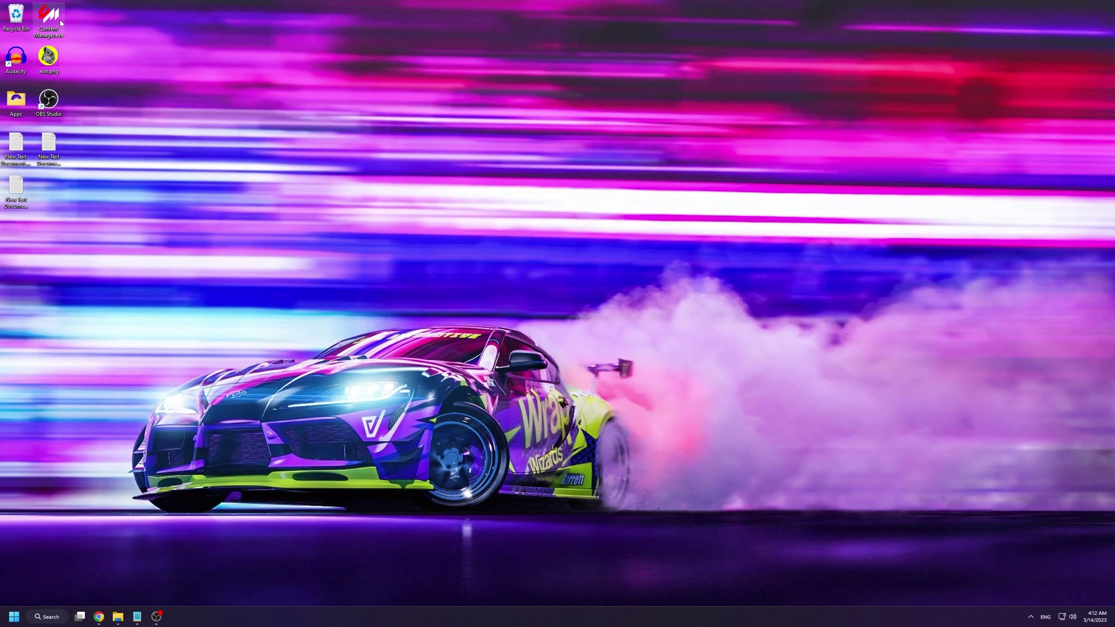
# Step: Launch Content Manager and set smoke generation to Maximum in the Assetto Corsa video settings
pyautogui.doubleClick(50, 18)
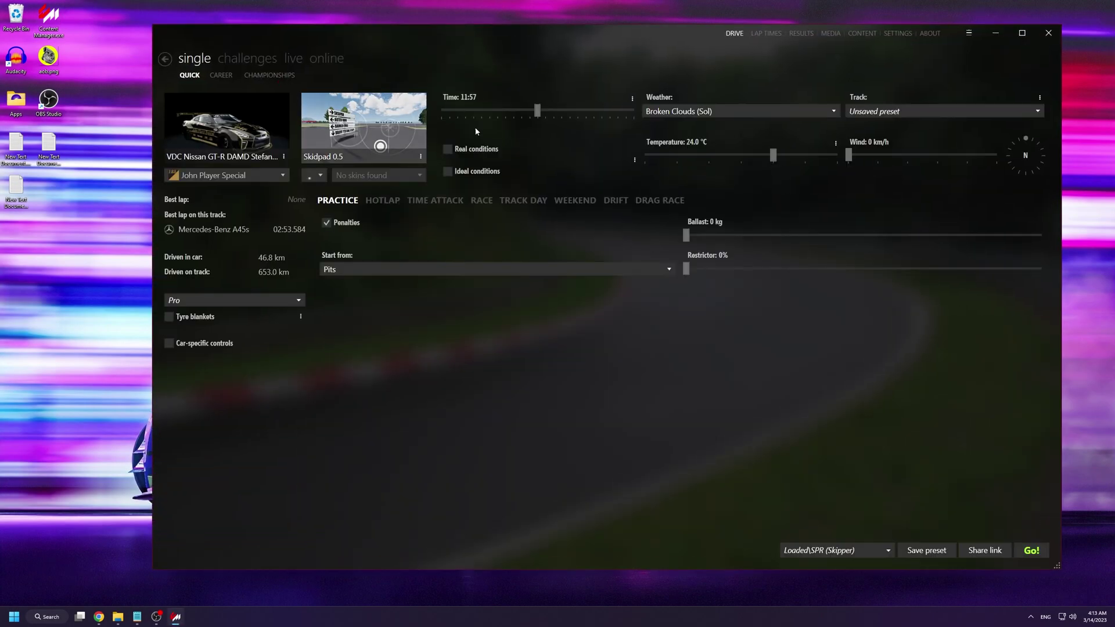
pyautogui.click(896, 37)
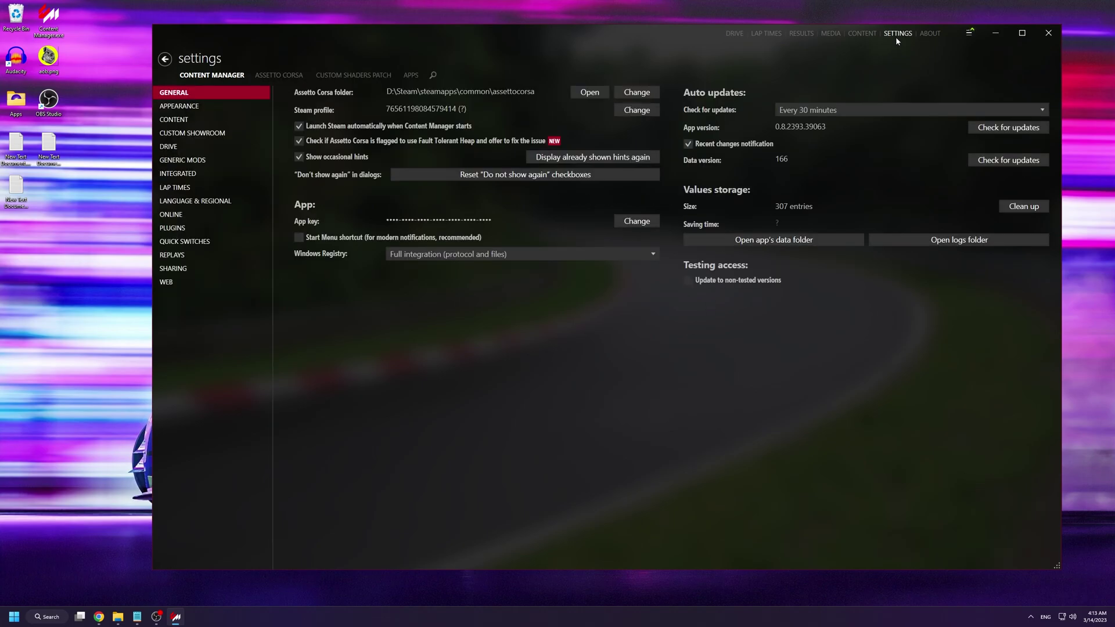
pyautogui.click(278, 76)
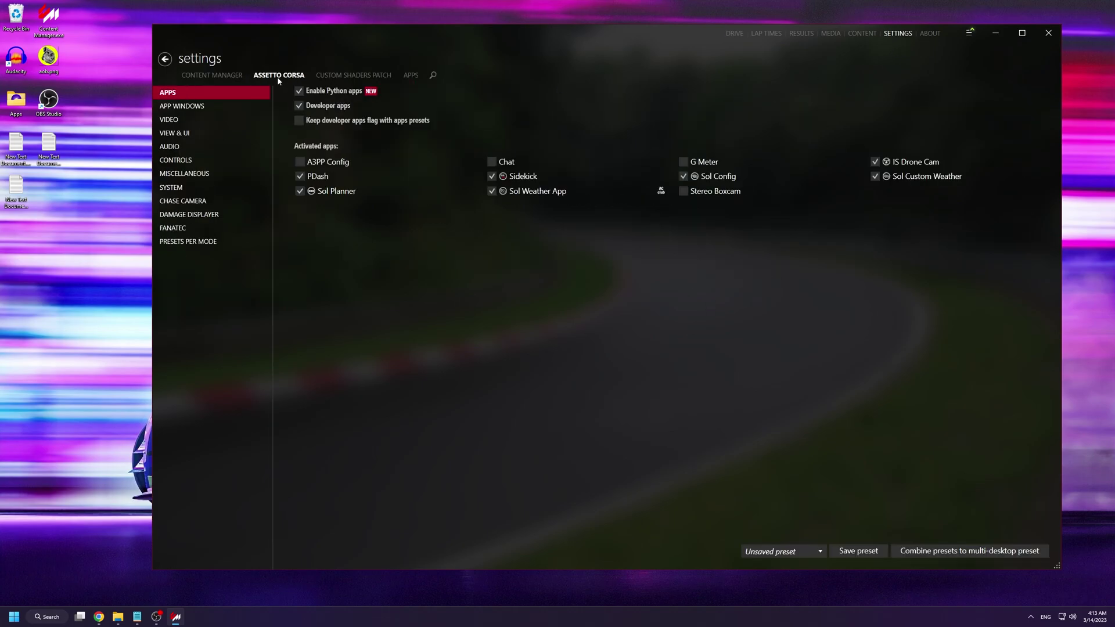
pyautogui.click(169, 119)
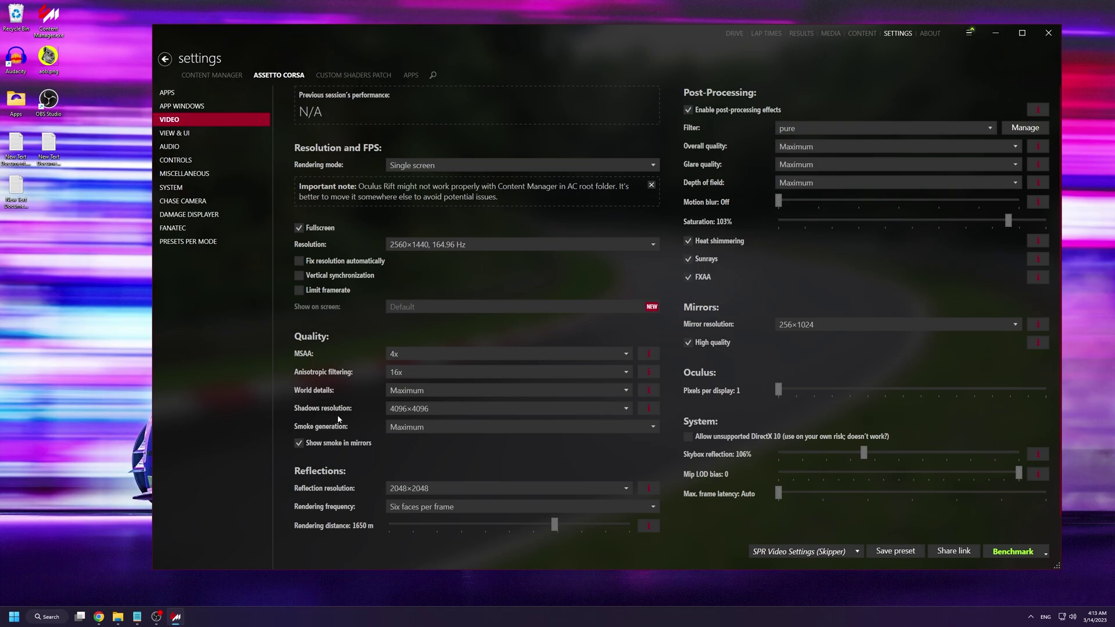
pyautogui.click(406, 427)
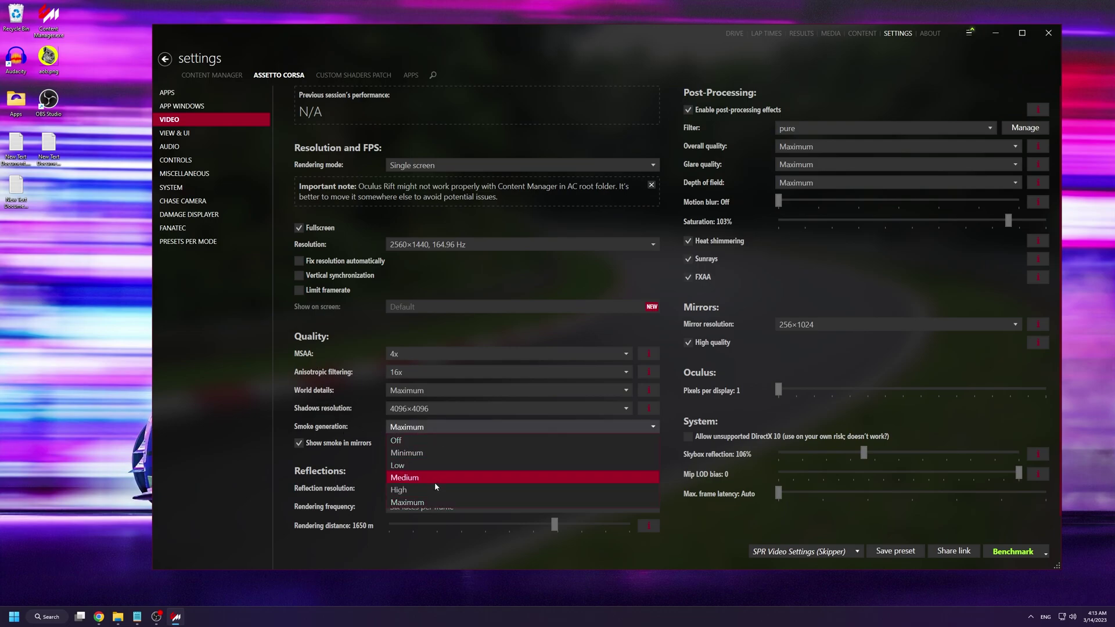
pyautogui.click(425, 502)
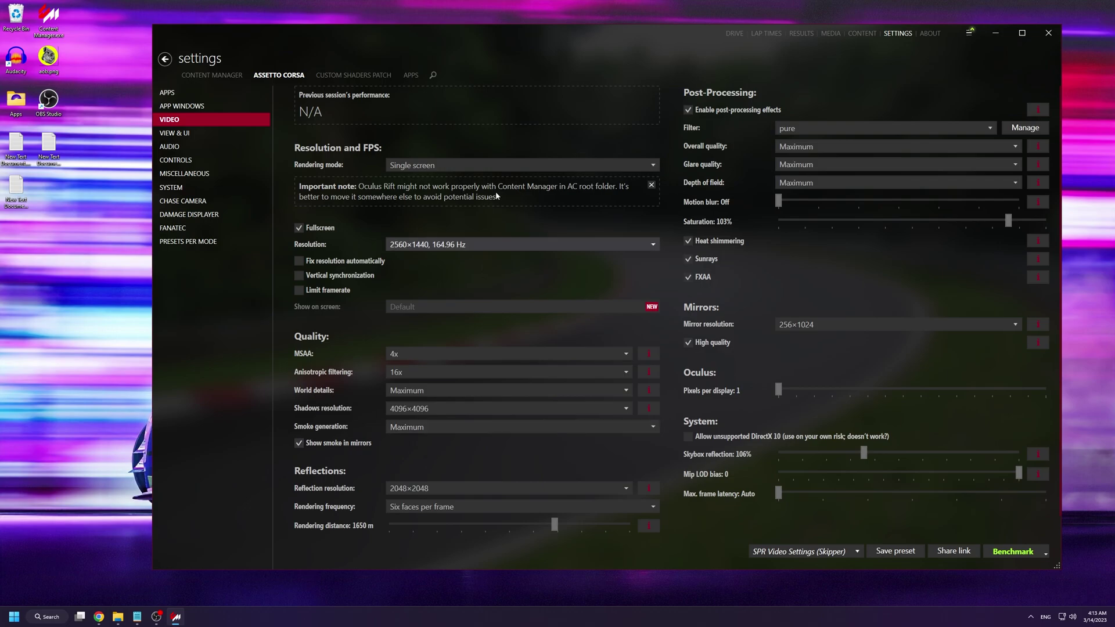
# Step: In the Custom Shaders Patch Particles FX settings, lower the new smoke quantity to its minimum and return it to the maximum
pyautogui.click(367, 75)
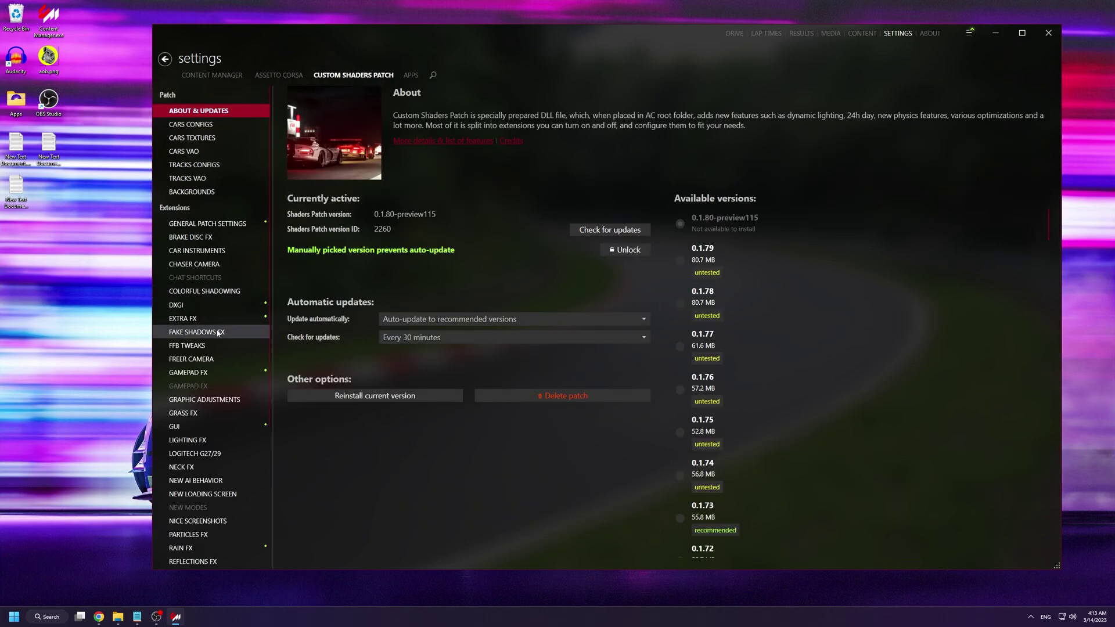
pyautogui.scroll(-5, 213, 347)
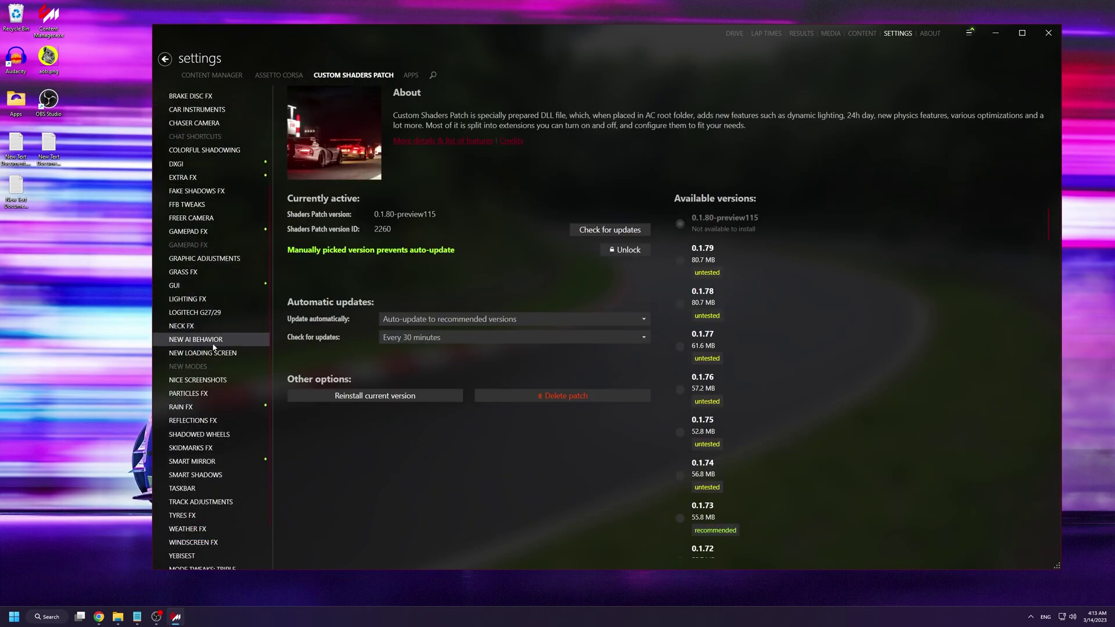
pyautogui.click(213, 394)
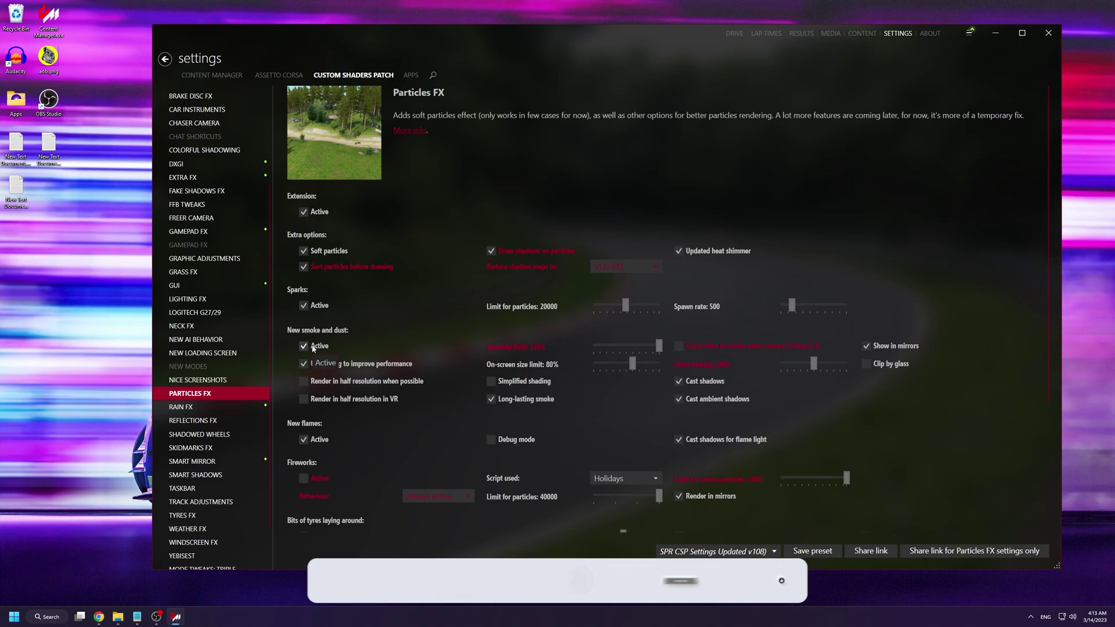
pyautogui.moveTo(518, 349)
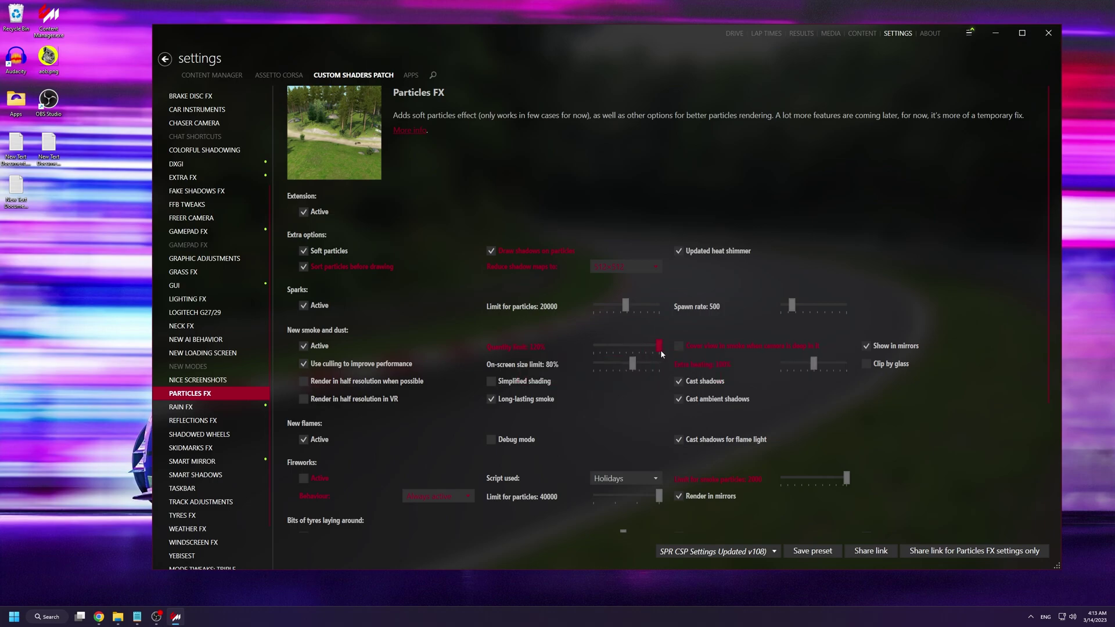
pyautogui.moveTo(659, 345); pyautogui.dragTo(590, 349)
pyautogui.moveTo(593, 347); pyautogui.dragTo(650, 353)
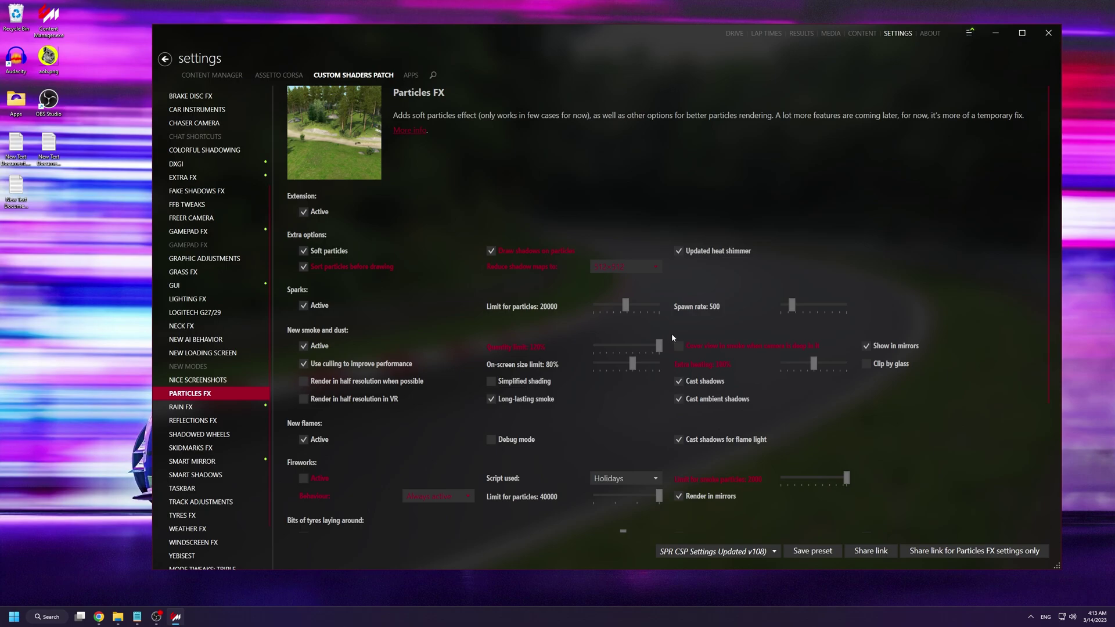
# Step: Turn on the new smoke option "Cover view in smoke when camera is deep in it" and turn it off again
pyautogui.moveTo(704, 350)
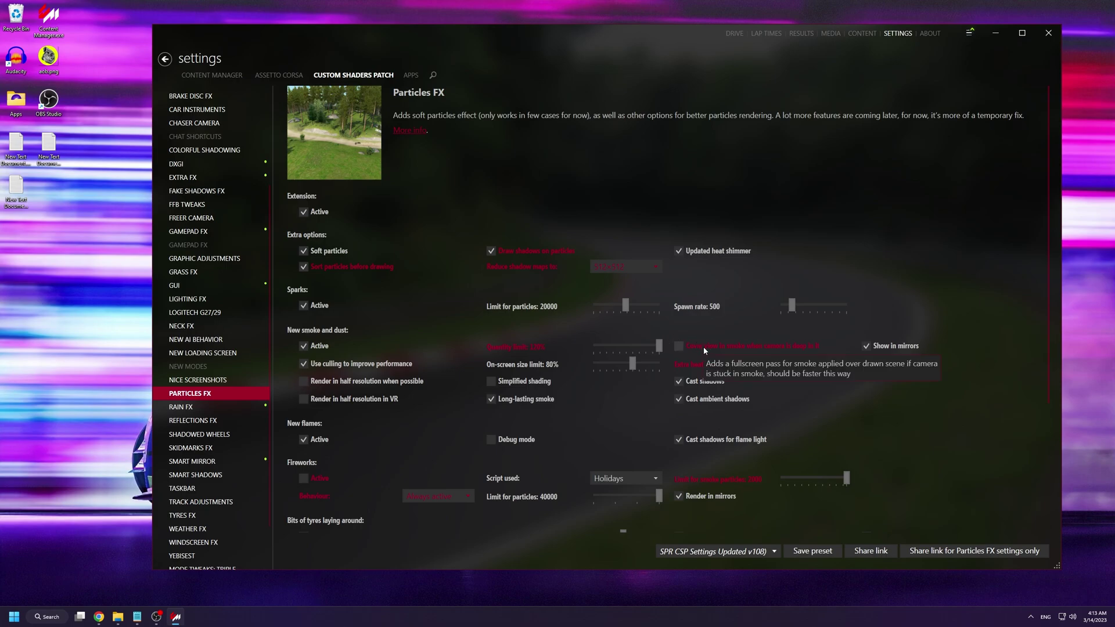
pyautogui.click(703, 350)
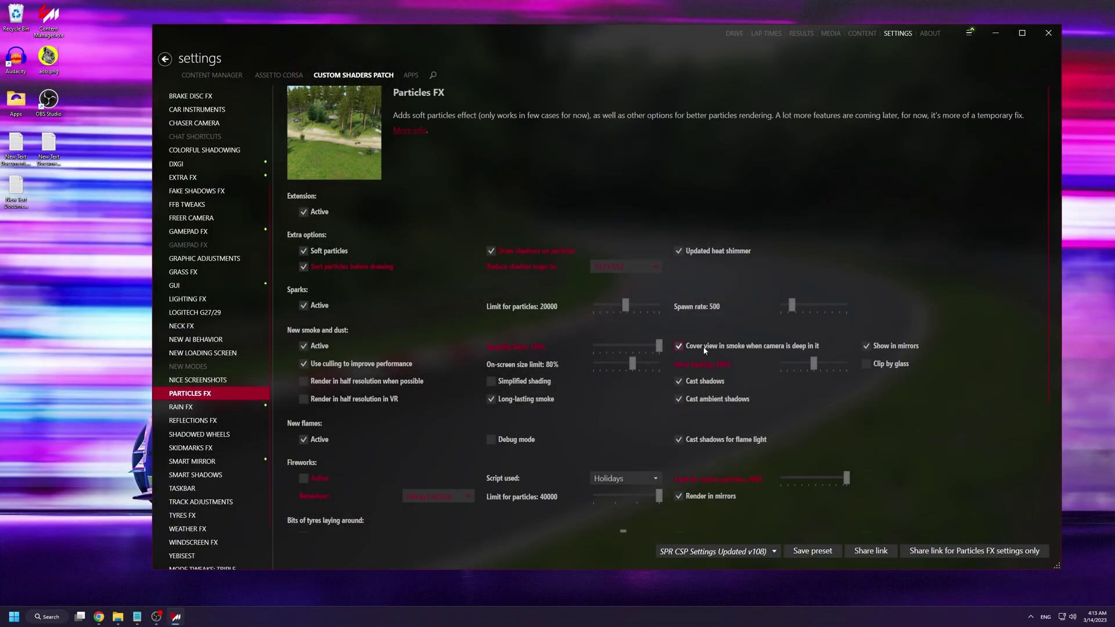
pyautogui.click(704, 349)
# Step: Start a quick practice session with the VDC Nissan GT-R on the Skidpad 0.5 track
pyautogui.click(736, 35)
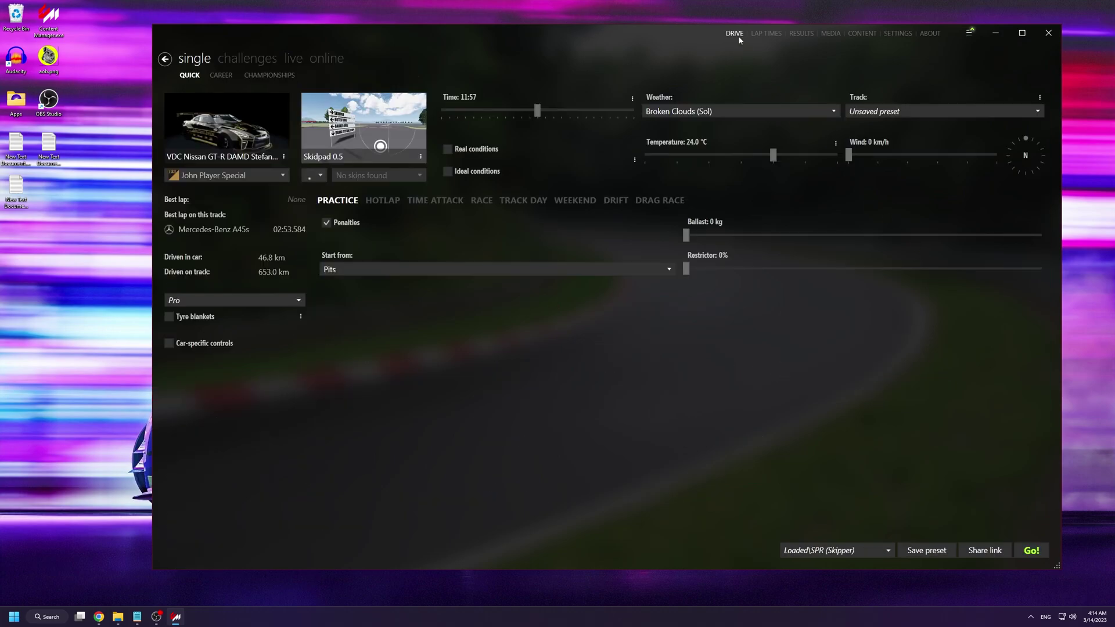
pyautogui.moveTo(355, 126)
pyautogui.click(1031, 550)
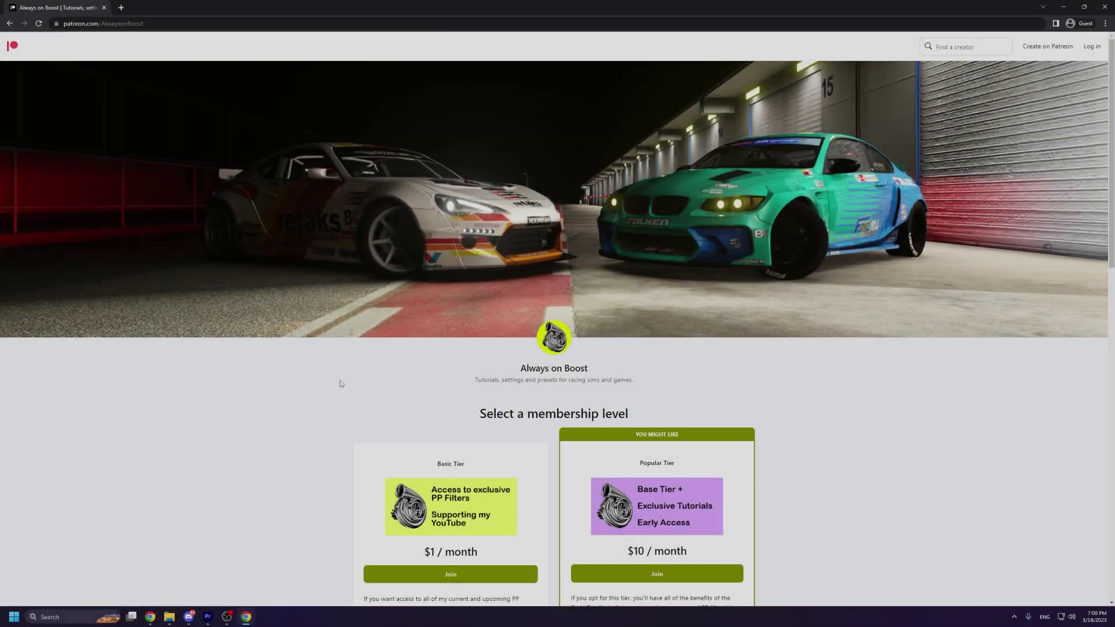
# Step: Examine the Basic Tier and the expanded Popular Tier descriptions on the Always on Boost Patreon page in the browser
pyautogui.click(207, 23)
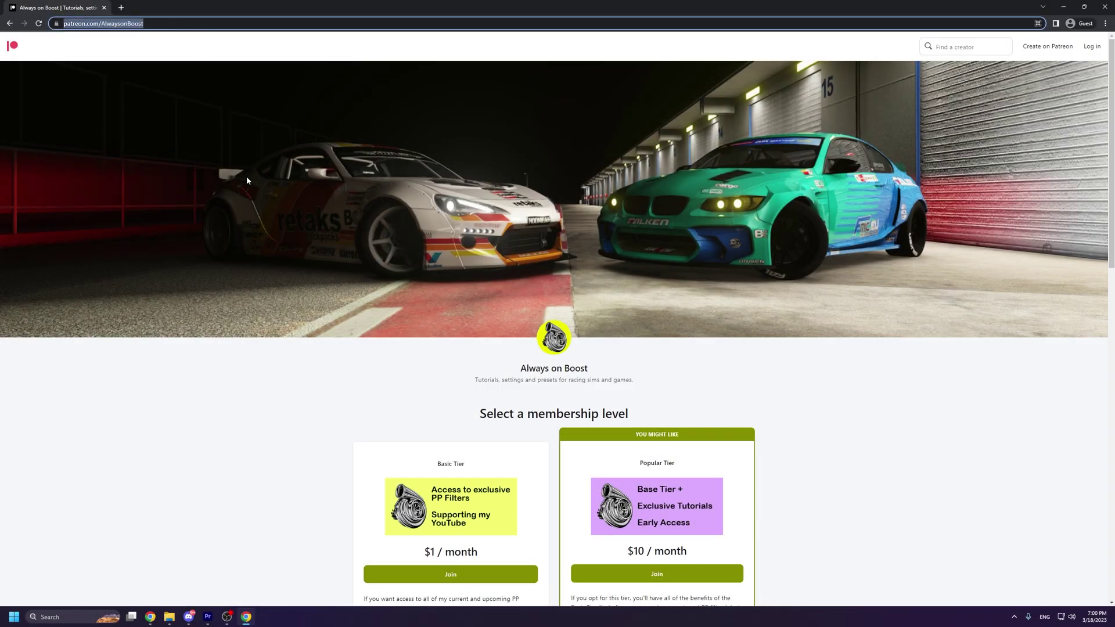
pyautogui.click(304, 364)
pyautogui.scroll(-4, 302, 369)
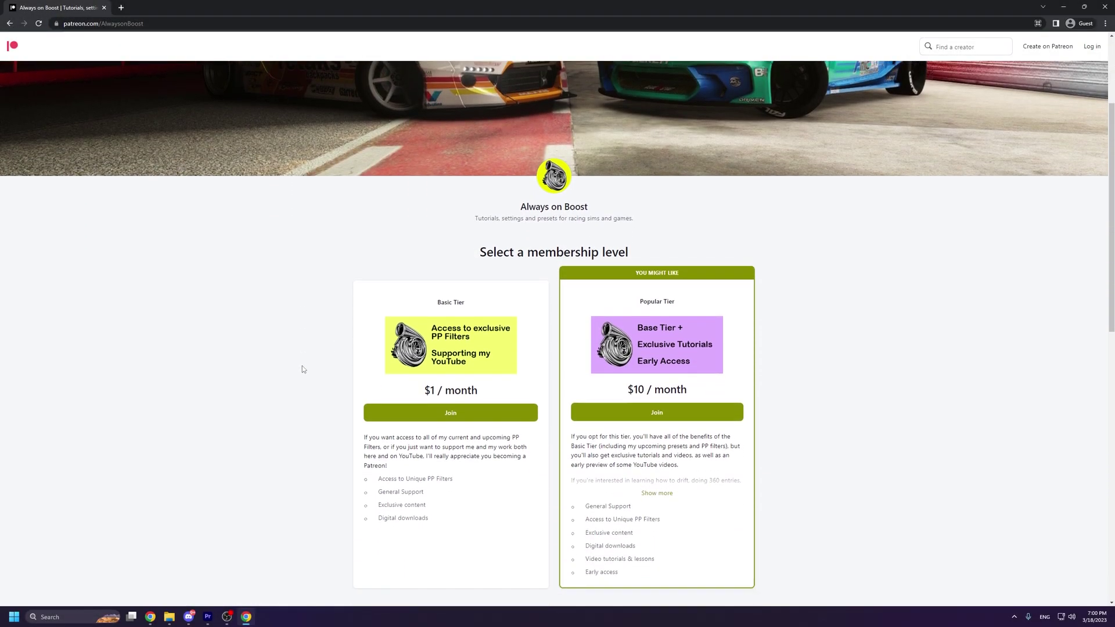
pyautogui.moveTo(449, 463); pyautogui.dragTo(352, 378)
pyautogui.click(342, 376)
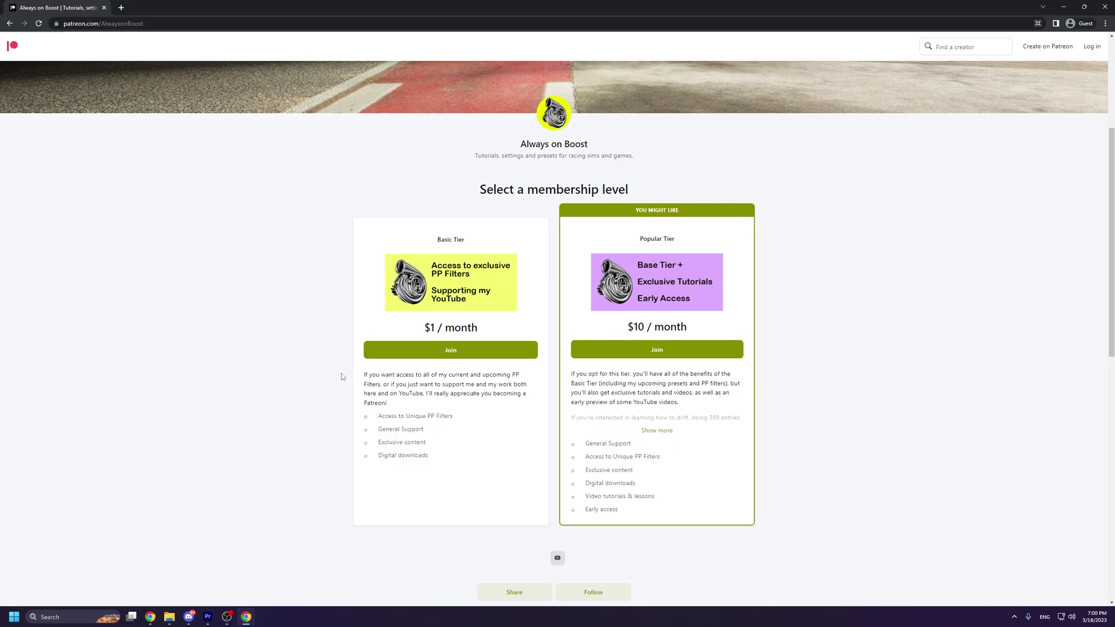
pyautogui.click(647, 430)
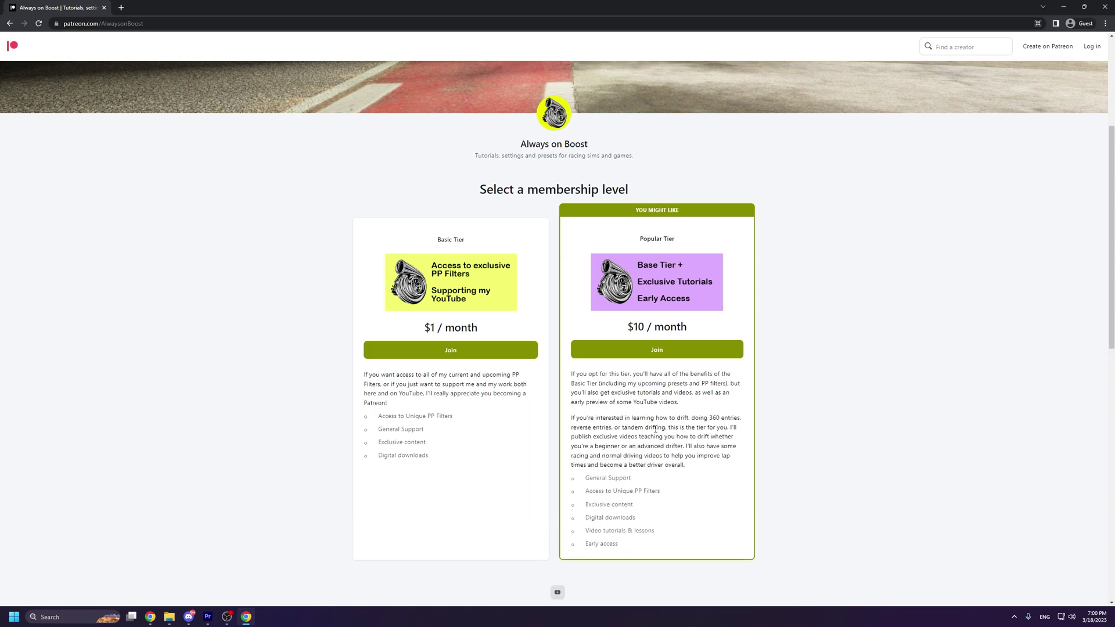
pyautogui.moveTo(648, 545); pyautogui.dragTo(562, 374)
pyautogui.click(768, 402)
# Step: Read the About section and the full welcome post on the Patreon page, and return to the page's beginning
pyautogui.scroll(-7, 767, 401)
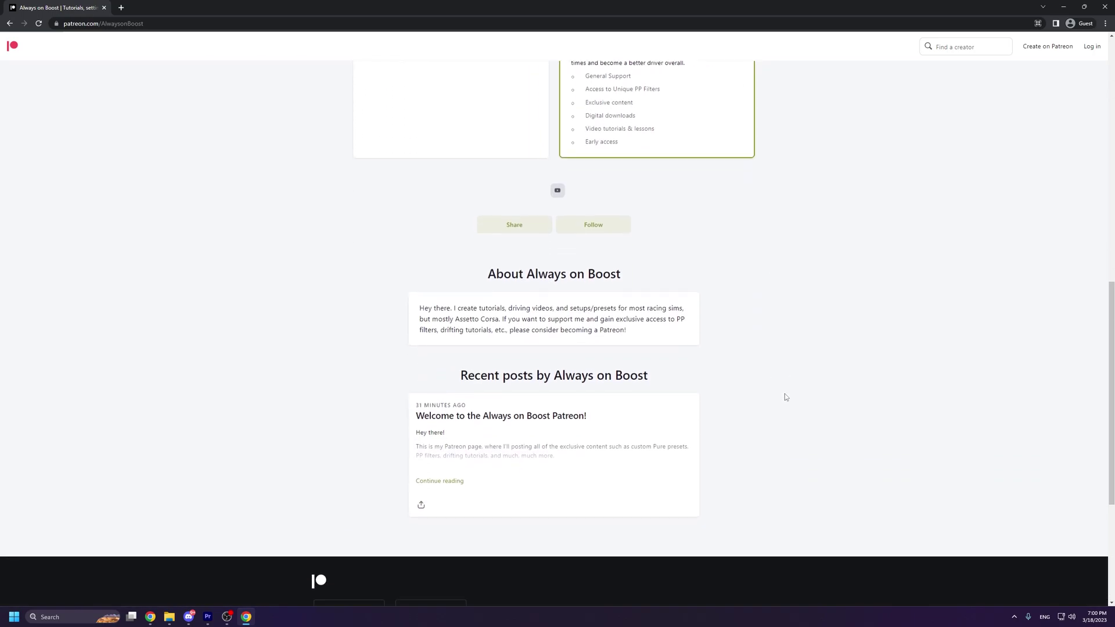
pyautogui.scroll(-2, 786, 397)
pyautogui.click(445, 388)
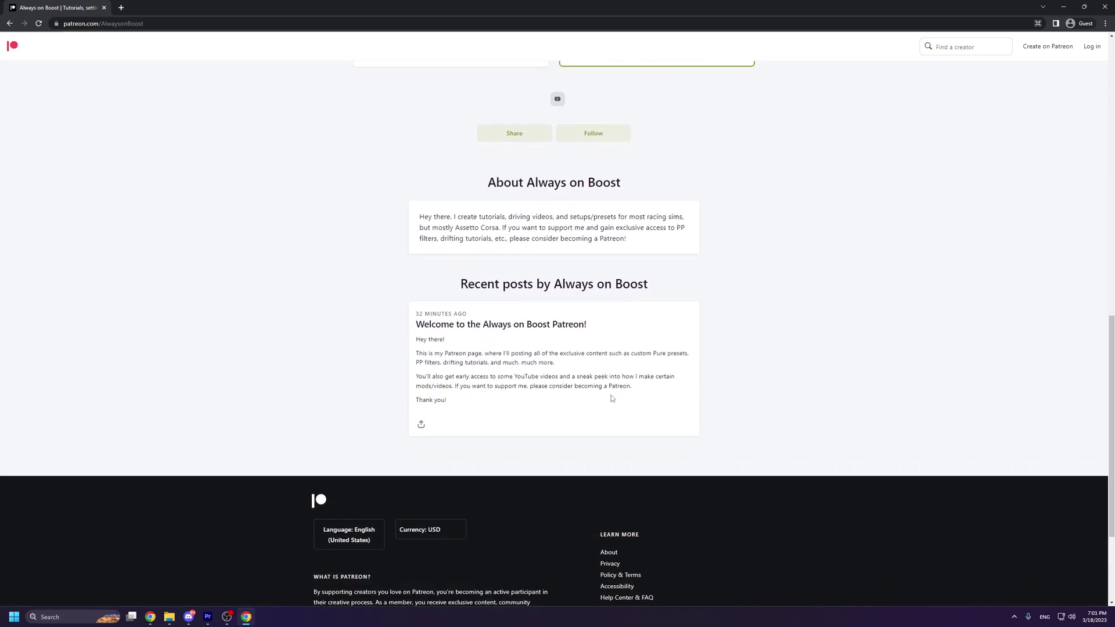
pyautogui.scroll(9, 797, 414)
pyautogui.scroll(3, 798, 414)
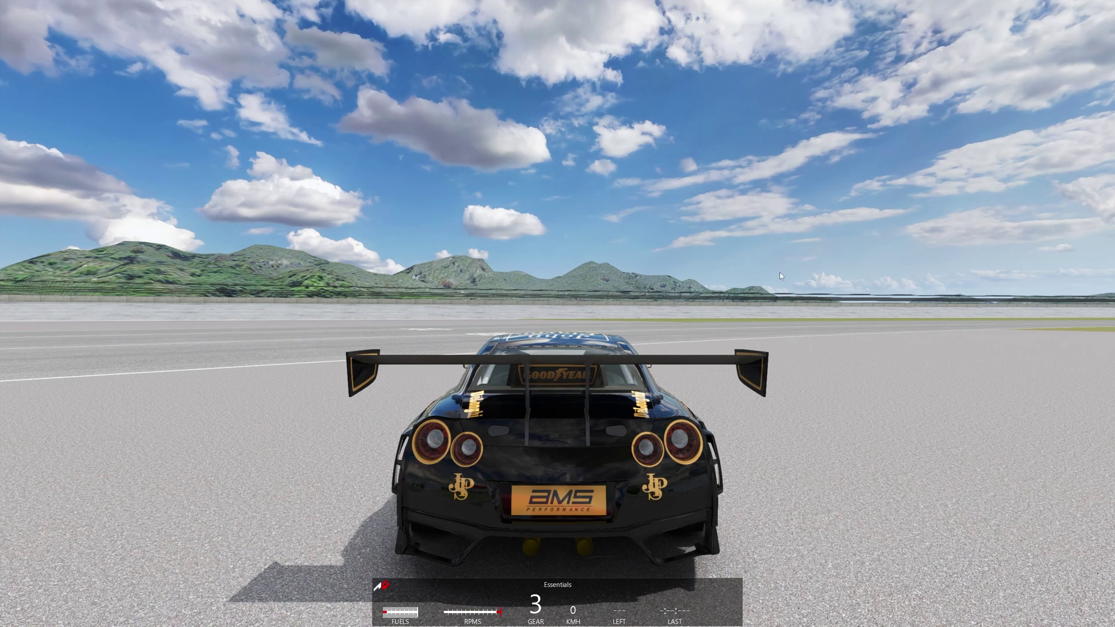
# Step: Open the Sol Plan Selector app in the running Assetto Corsa session and move its window slightly lower
pyautogui.click(1104, 9)
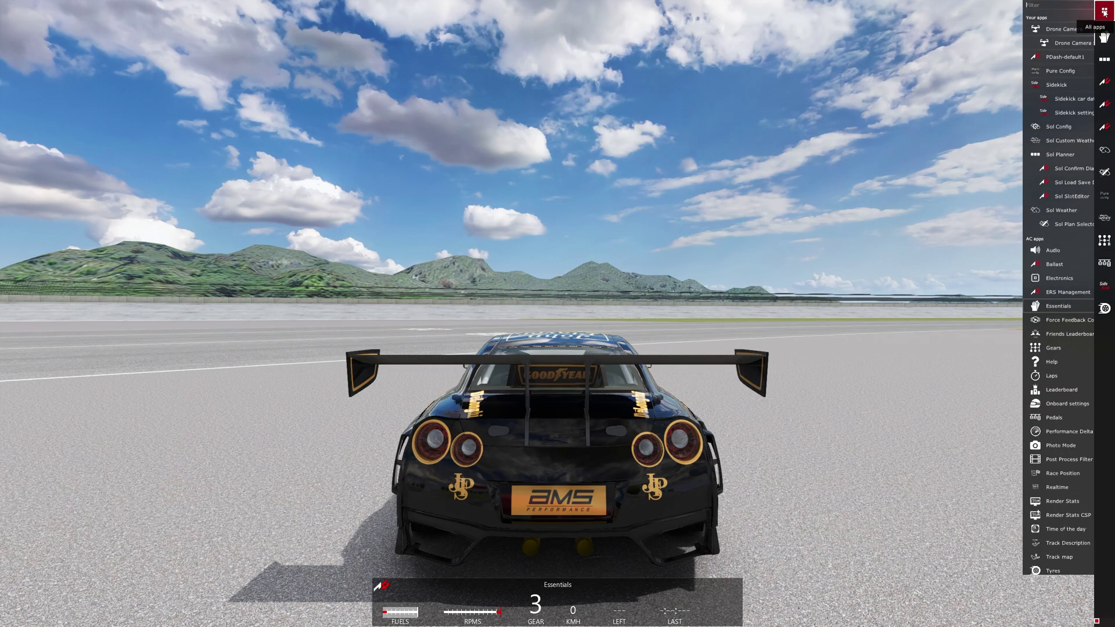
pyautogui.click(1039, 218)
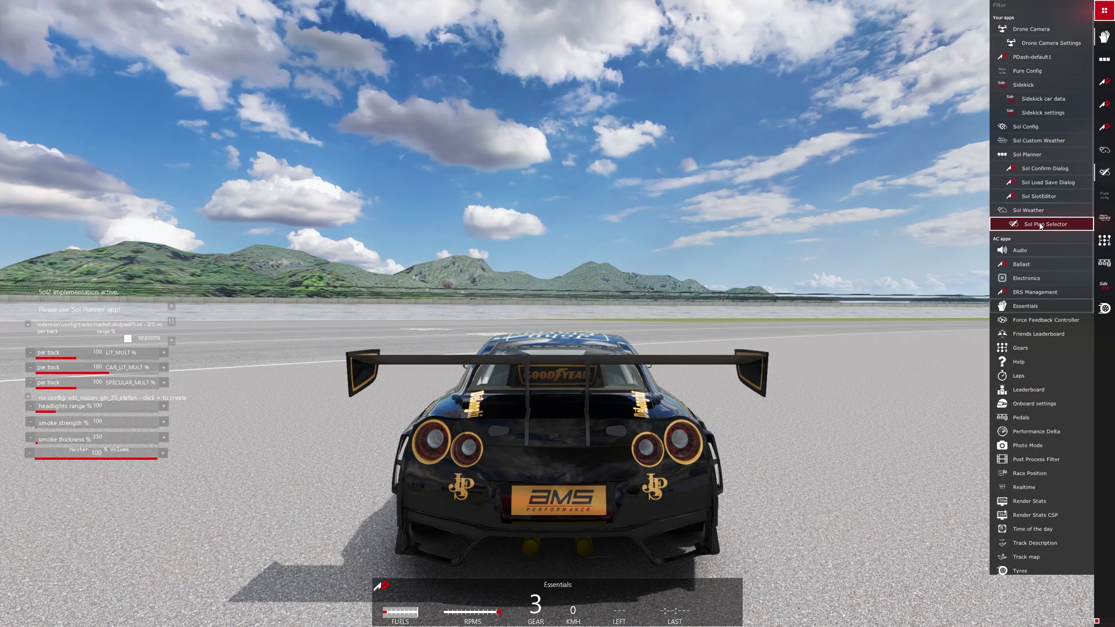
pyautogui.moveTo(101, 294); pyautogui.dragTo(100, 305)
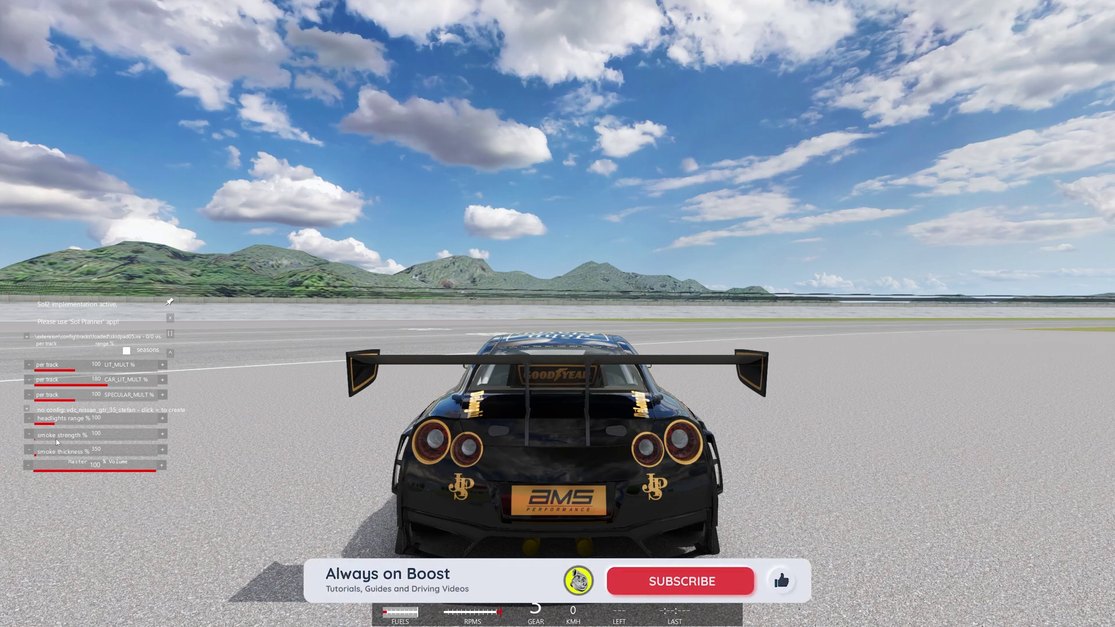
# Step: Try a higher smoke strength and reduce it to 0 %
pyautogui.moveTo(87, 437); pyautogui.dragTo(153, 440)
pyautogui.click(37, 439)
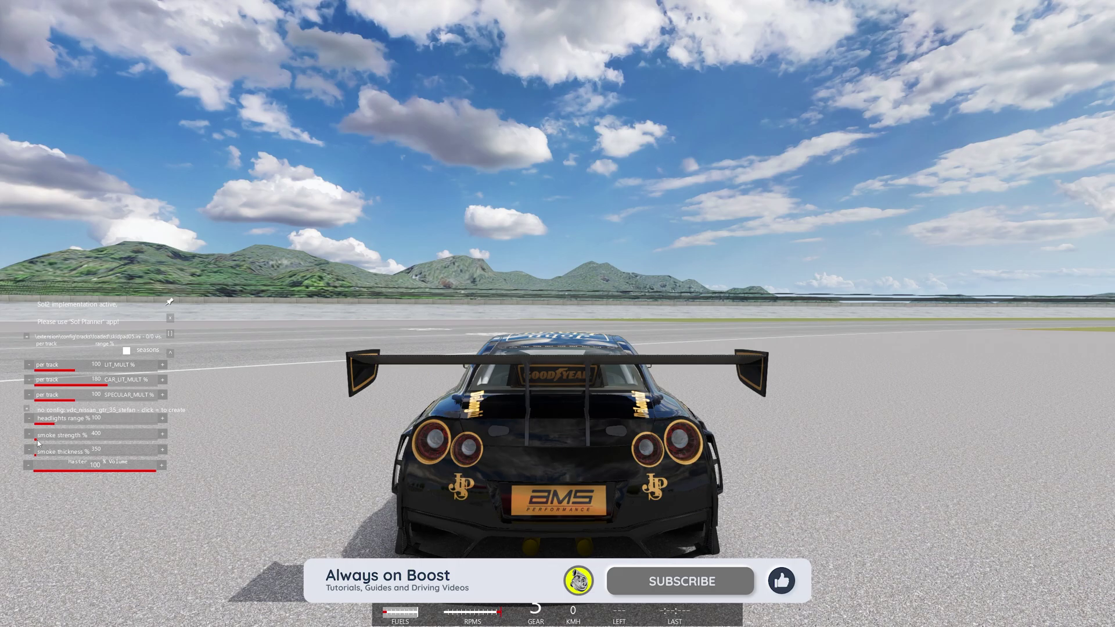
pyautogui.click(31, 439)
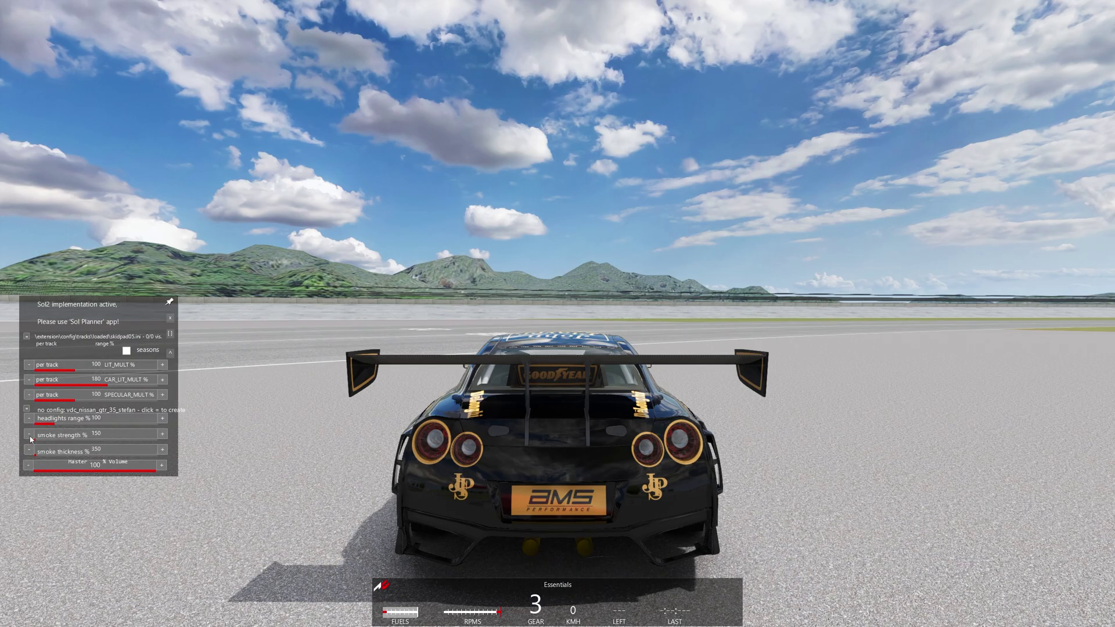
pyautogui.click(29, 437)
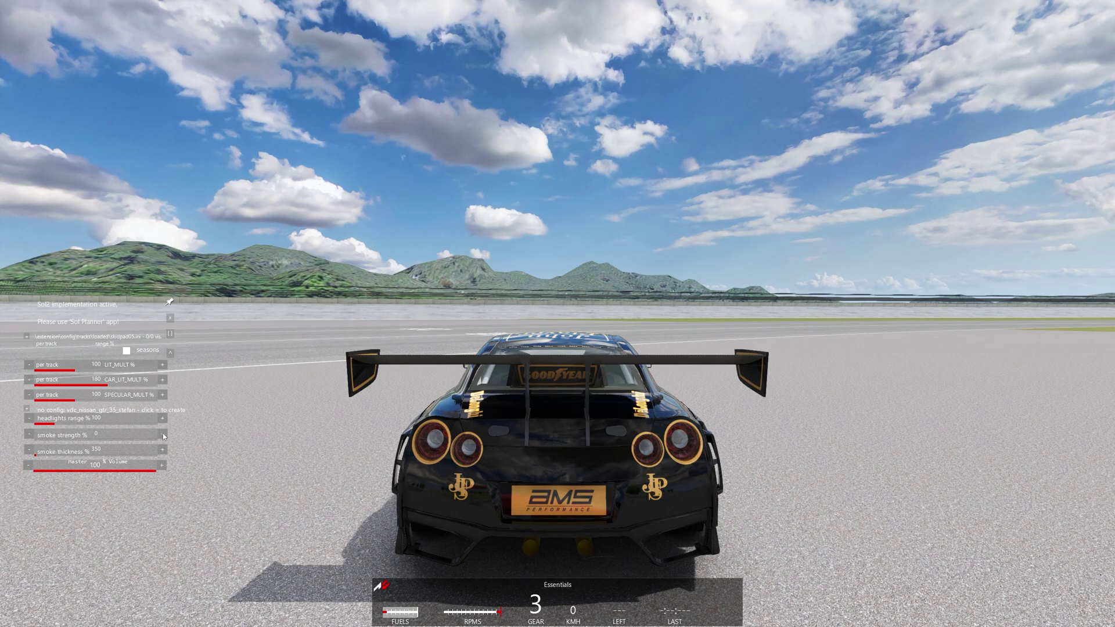
# Step: Raise the smoke strength to about 19650 % and bring it back down to 100 %
pyautogui.click(163, 434)
pyautogui.click(155, 439)
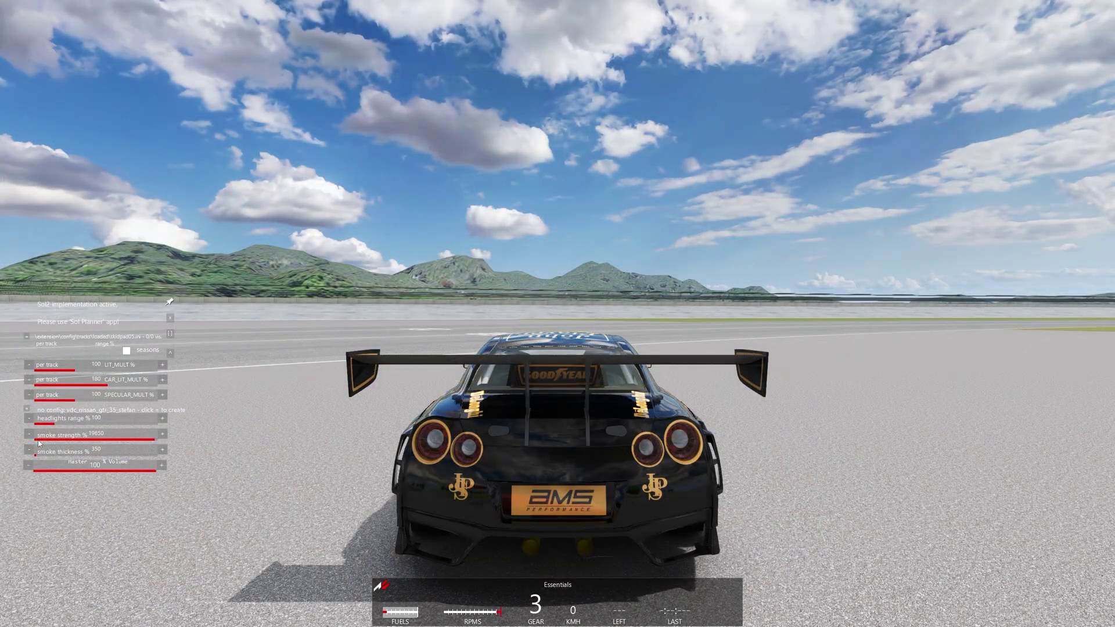
pyautogui.click(38, 440)
pyautogui.click(29, 435)
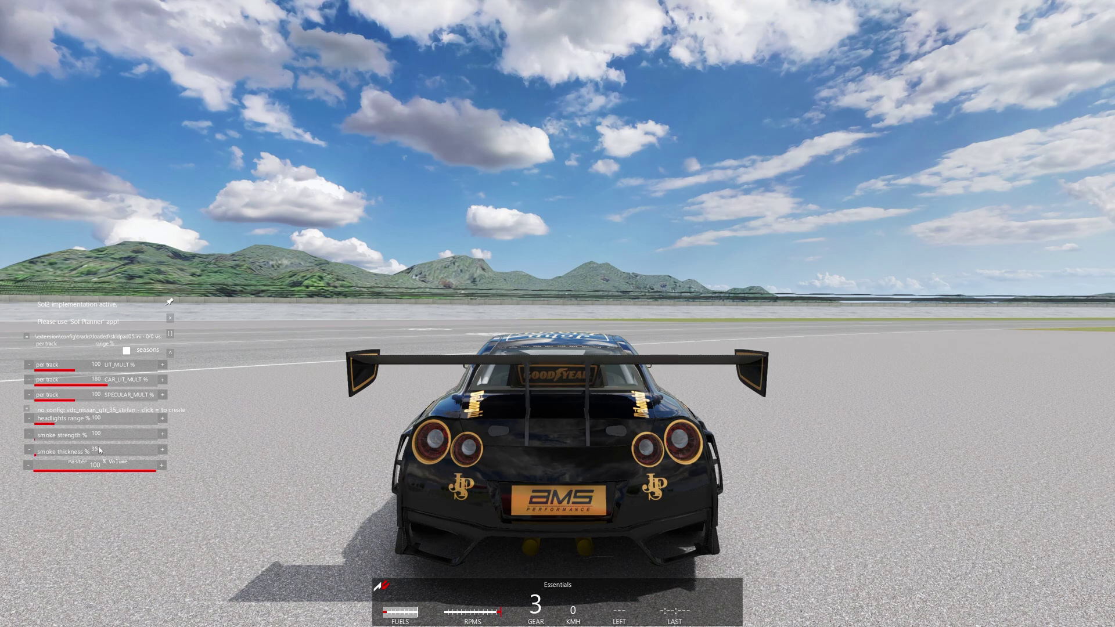
# Step: Lower the smoke thickness to 0 %
pyautogui.click(28, 453)
pyautogui.click(28, 454)
pyautogui.click(28, 454)
pyautogui.click(152, 452)
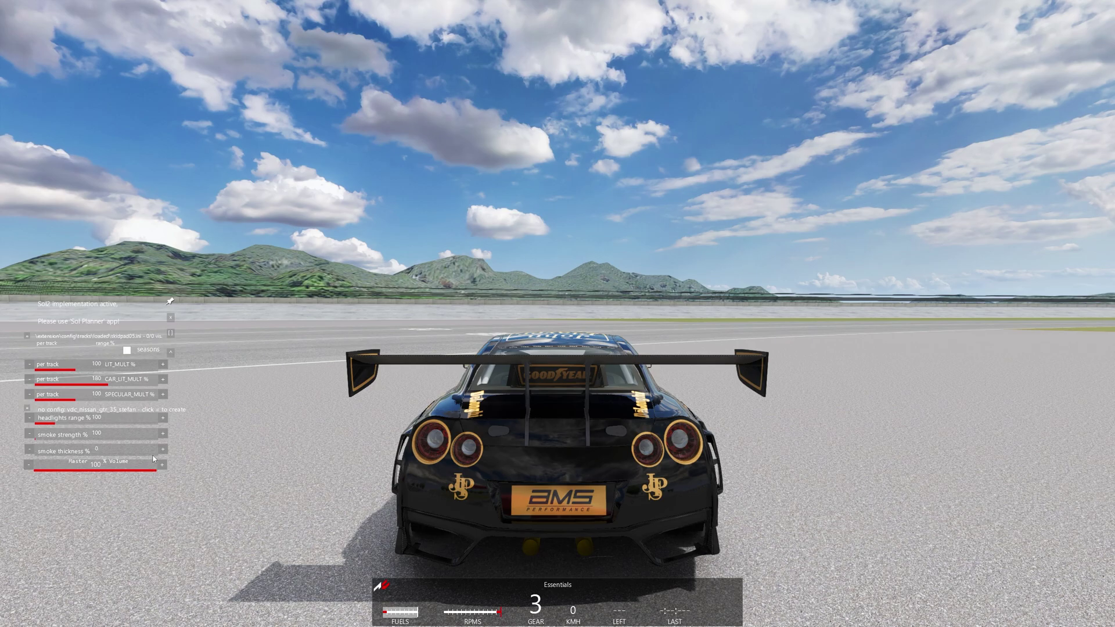
pyautogui.click(36, 456)
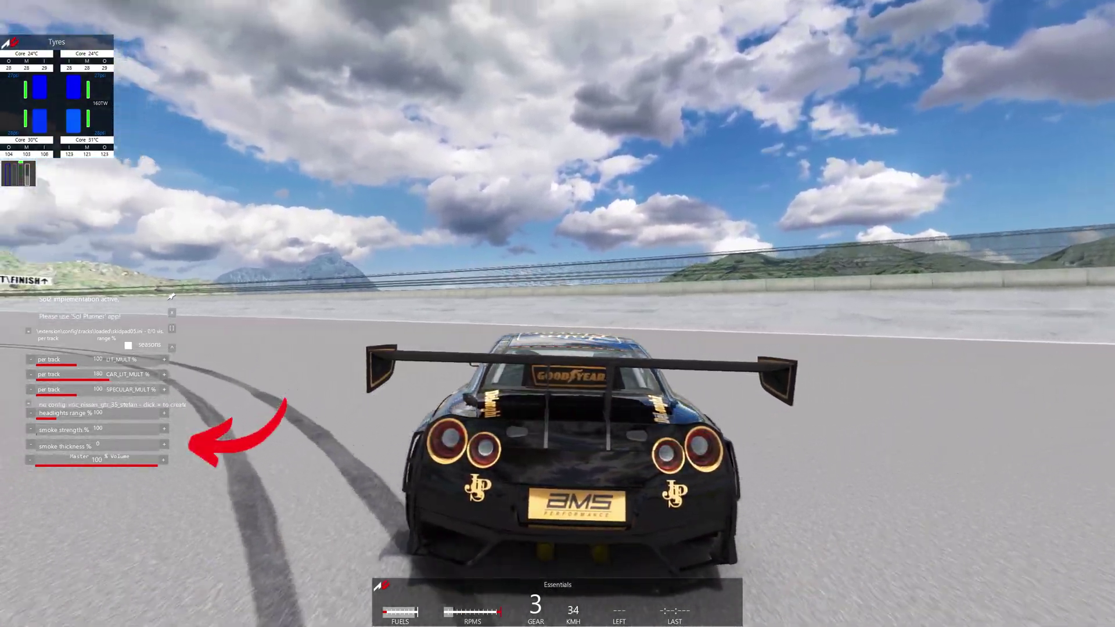
pyautogui.click(97, 445)
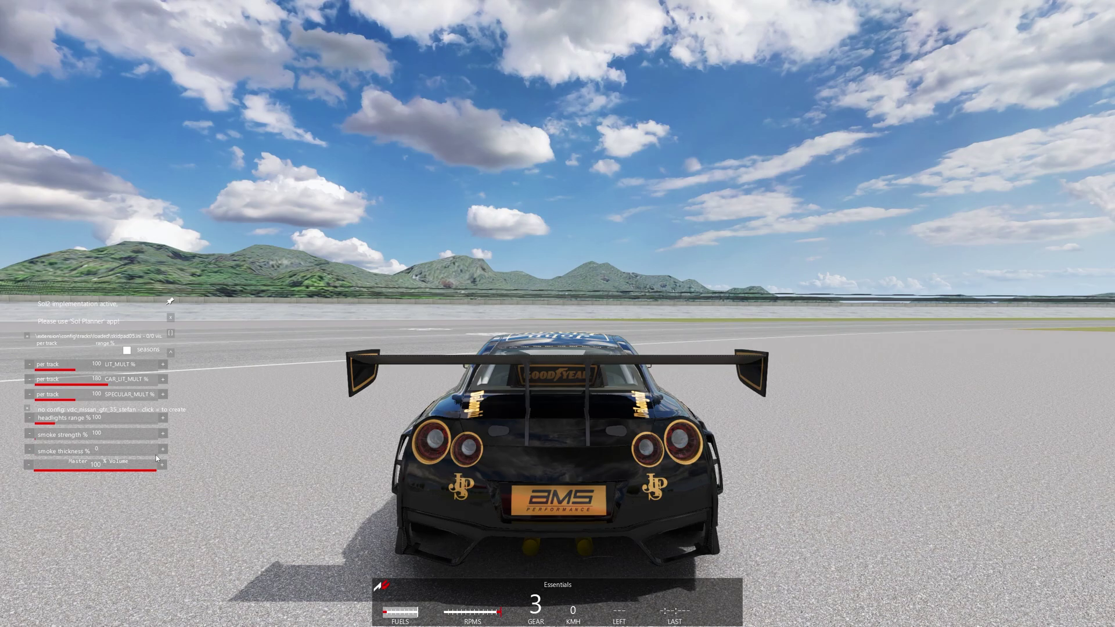
# Step: Raise the smoke thickness to about 19600 % and drift the car around the skidpad to test the smoke
pyautogui.click(154, 455)
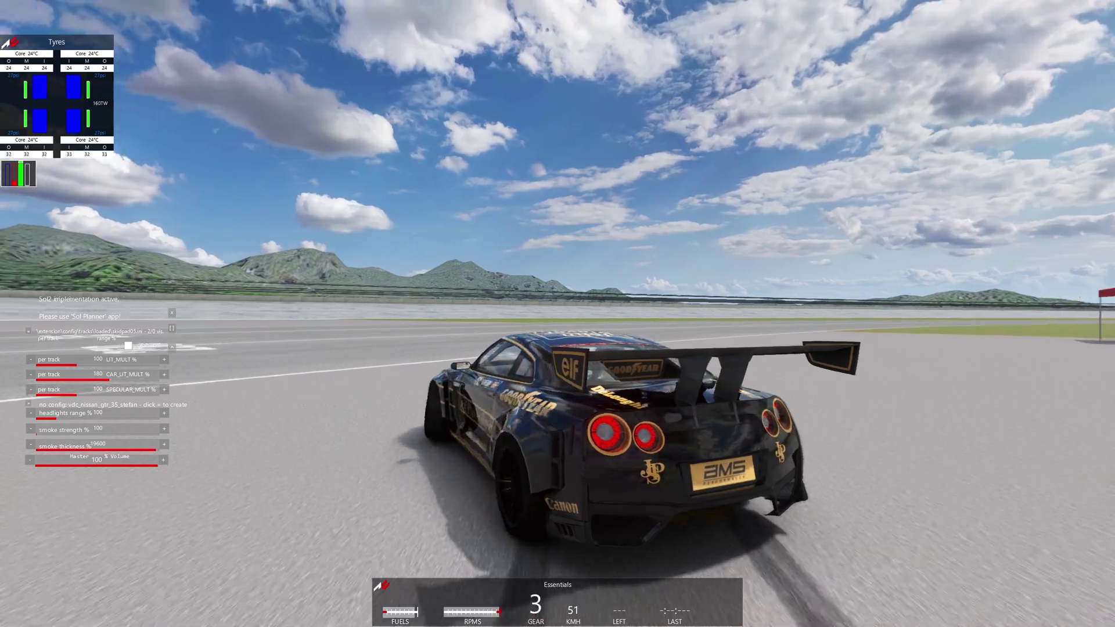
pyautogui.press('Left')
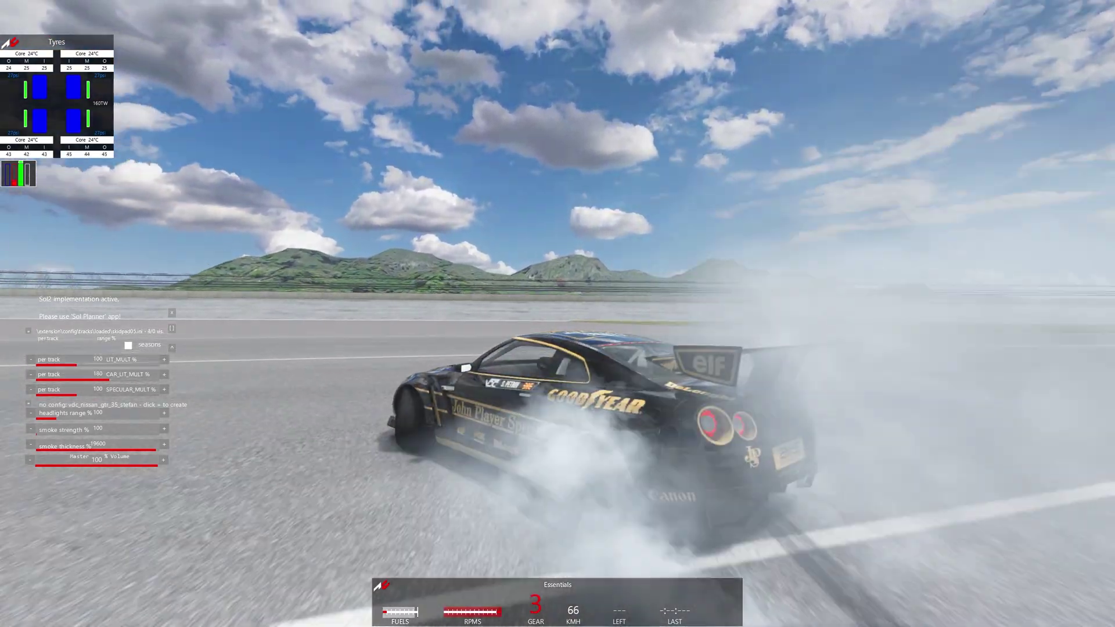
pyautogui.press('Left')
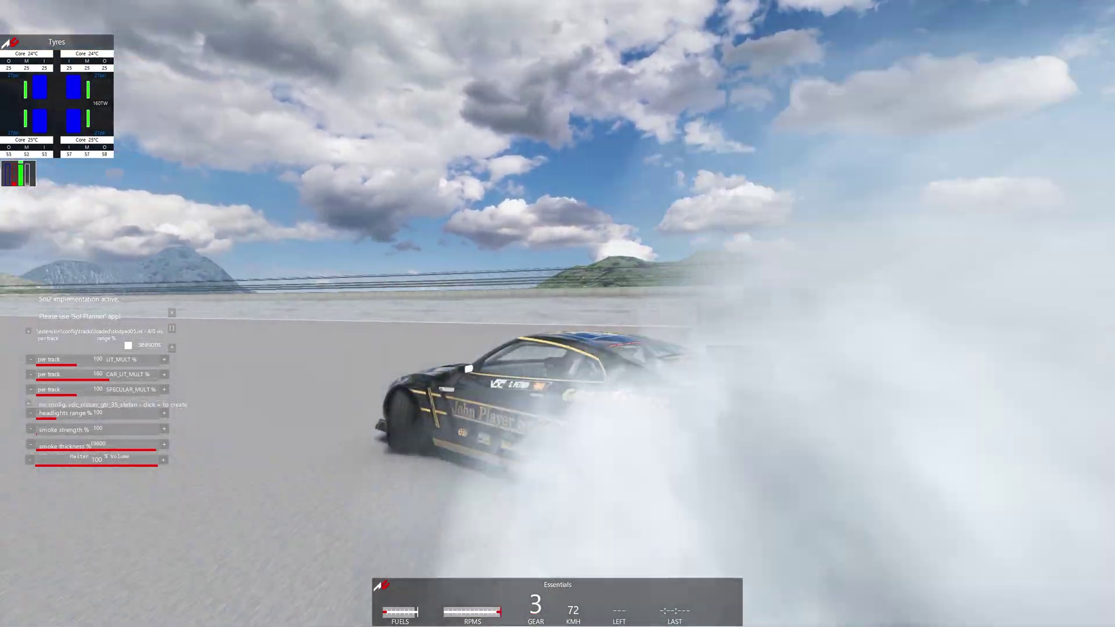
pyautogui.press('Up')
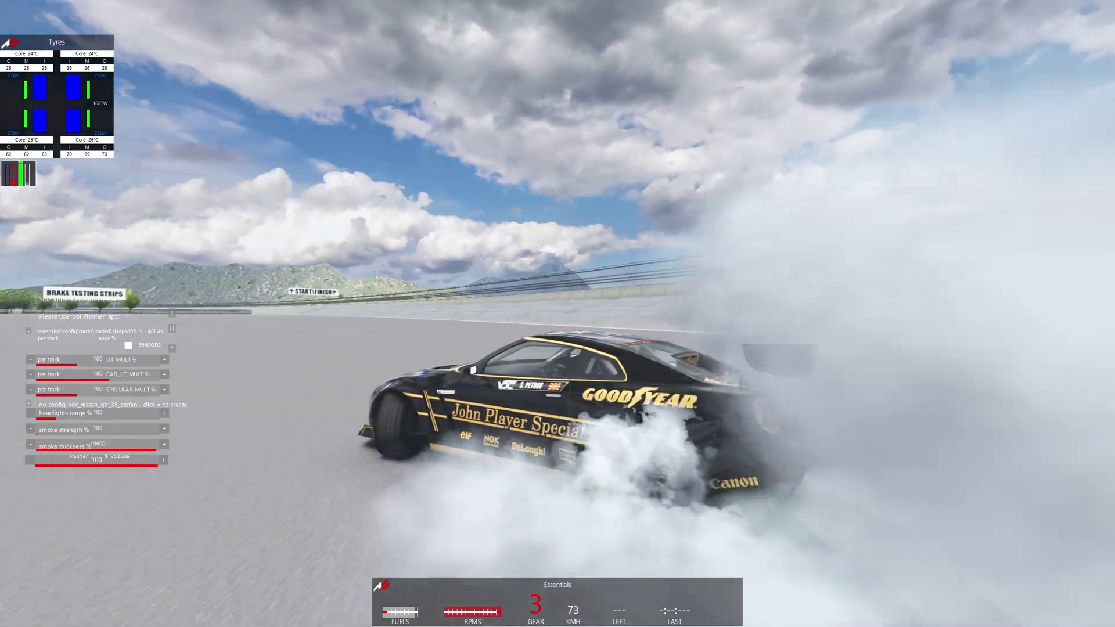
pyautogui.press('Up')
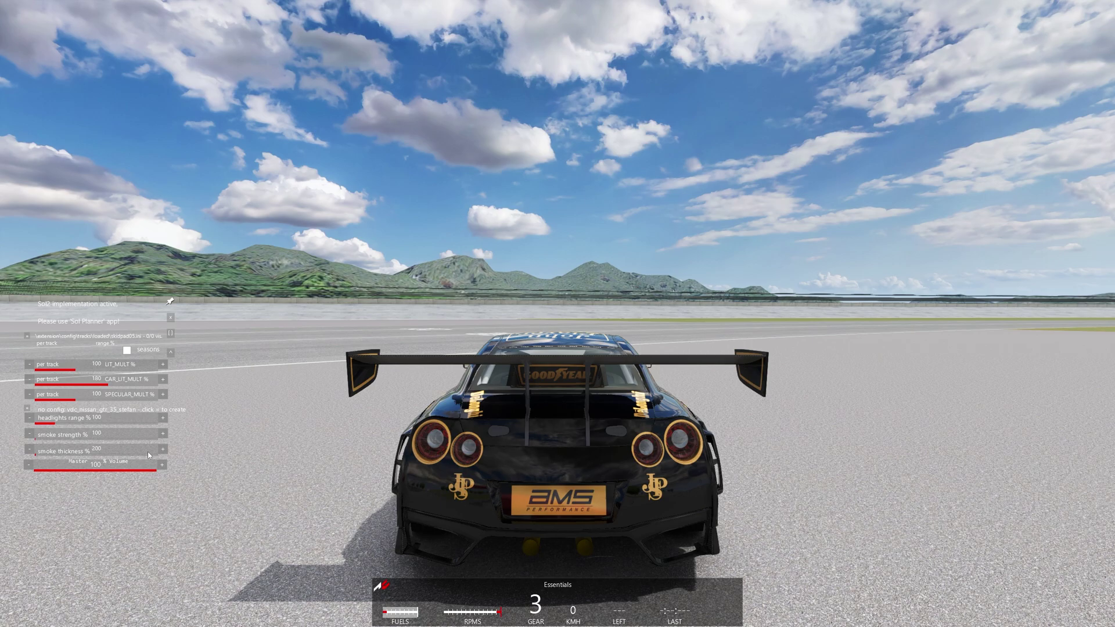
# Step: Set the smoke thickness to 350 %
pyautogui.click(163, 449)
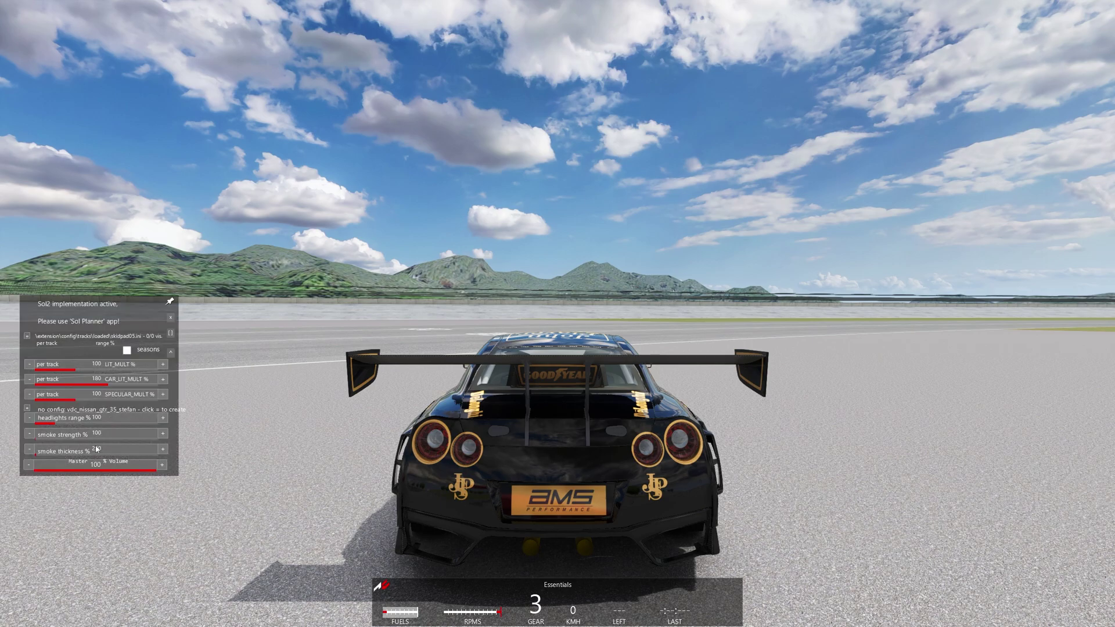
pyautogui.click(164, 451)
pyautogui.click(164, 453)
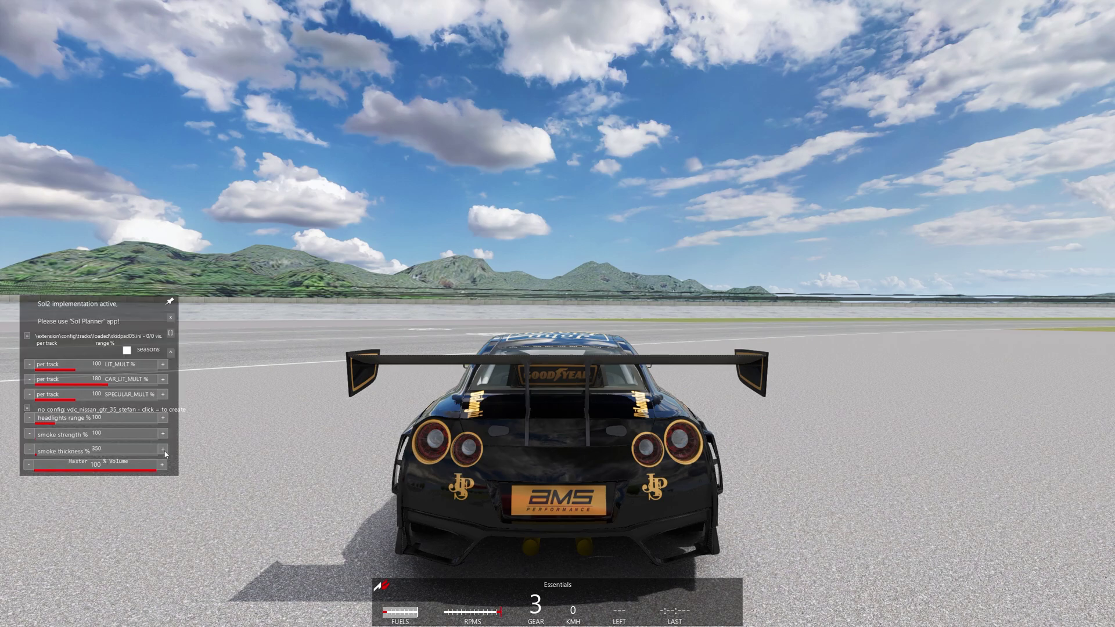